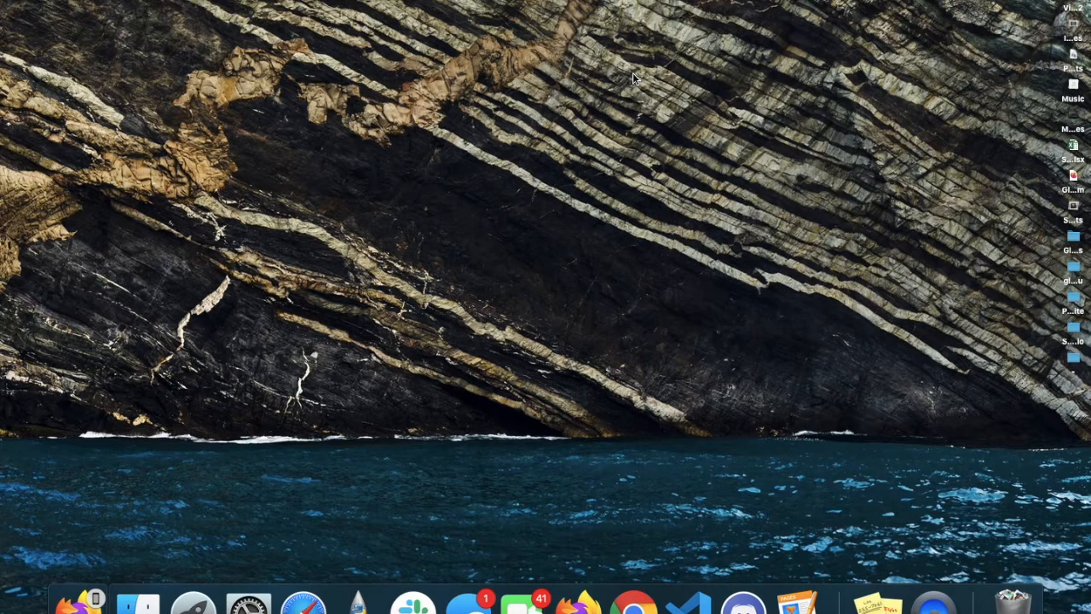
Switch to Chrome, search for pycharm, open the JetBrains PyCharm site and download the free Community edition for Mac
{"action": "key", "text": "ctrl+Right"}
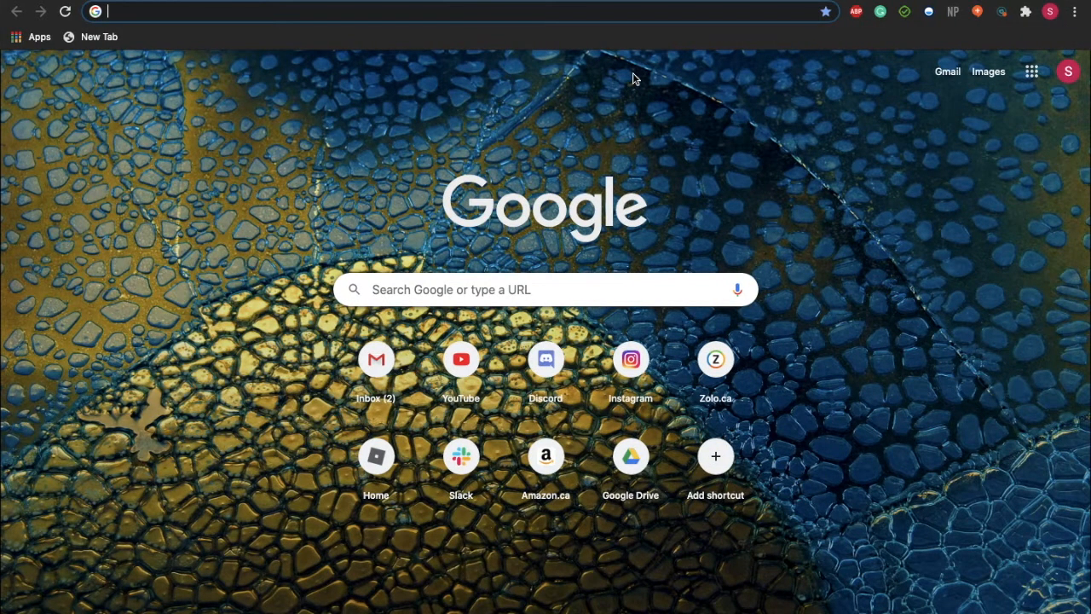
{"action": "type", "text": "pycharm"}
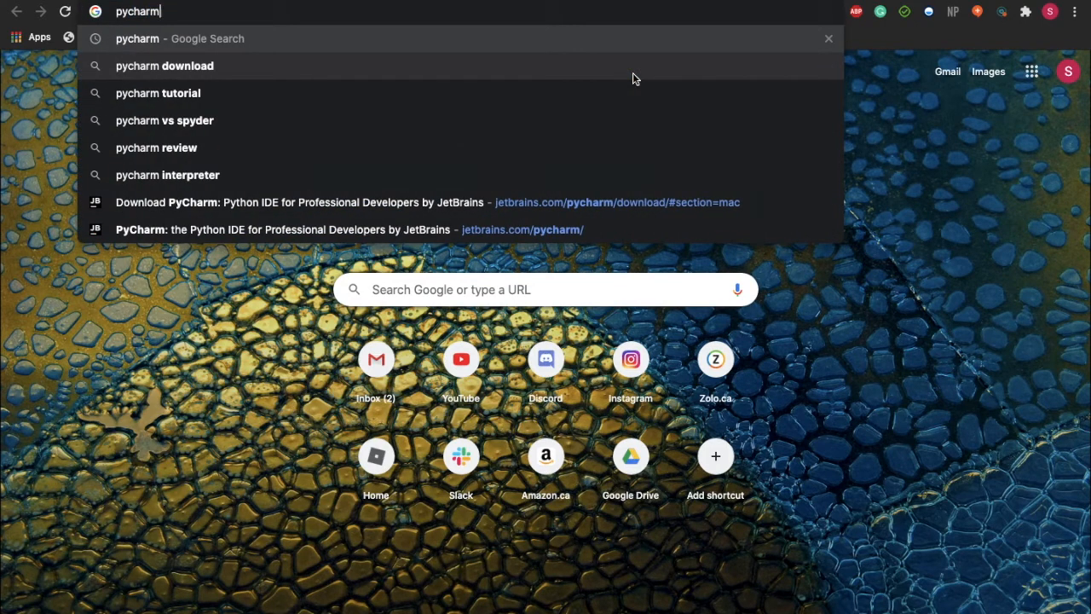
{"action": "key", "text": "Return"}
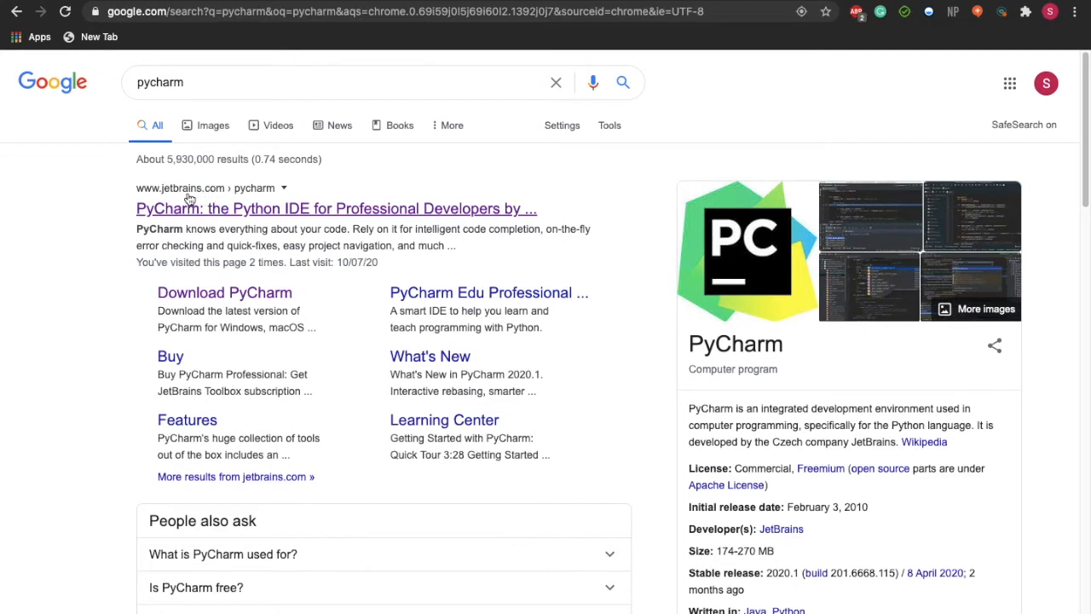
{"action": "left_click", "coordinate": [248, 209]}
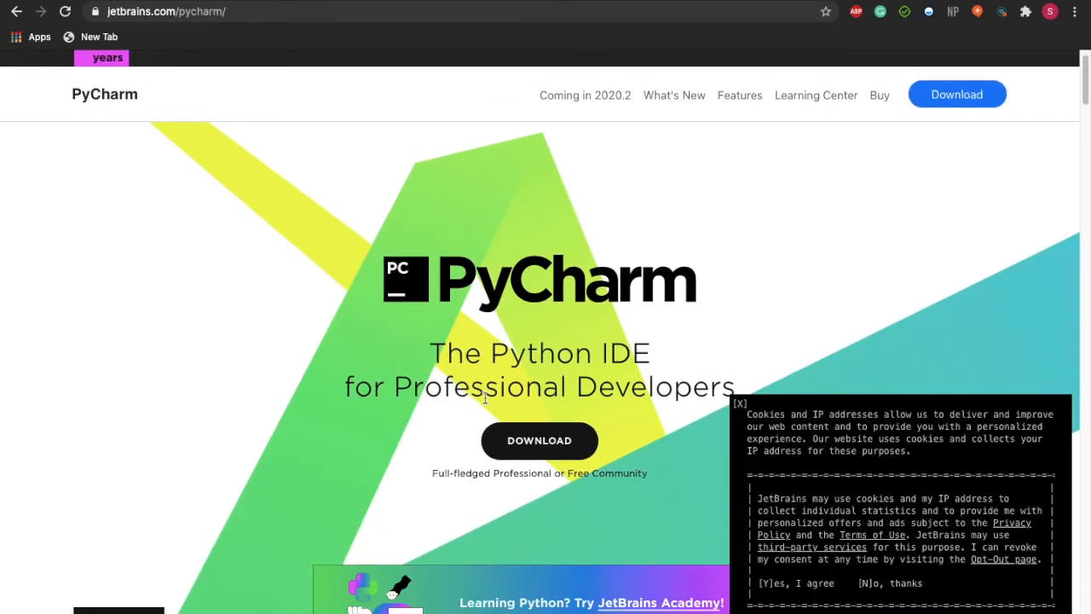
{"action": "left_click", "coordinate": [539, 478]}
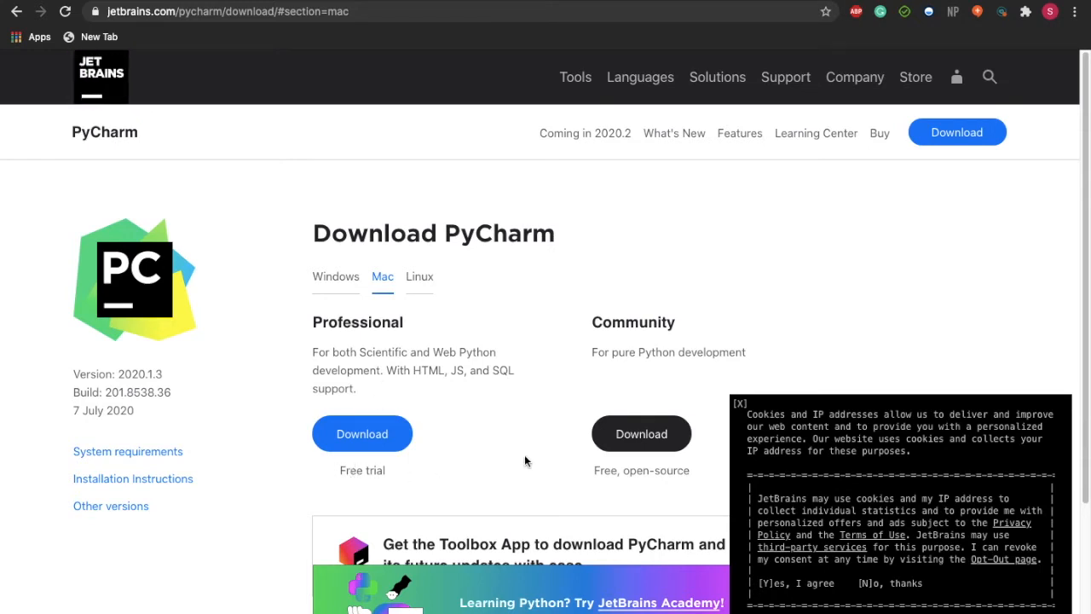
{"action": "left_click", "coordinate": [625, 442]}
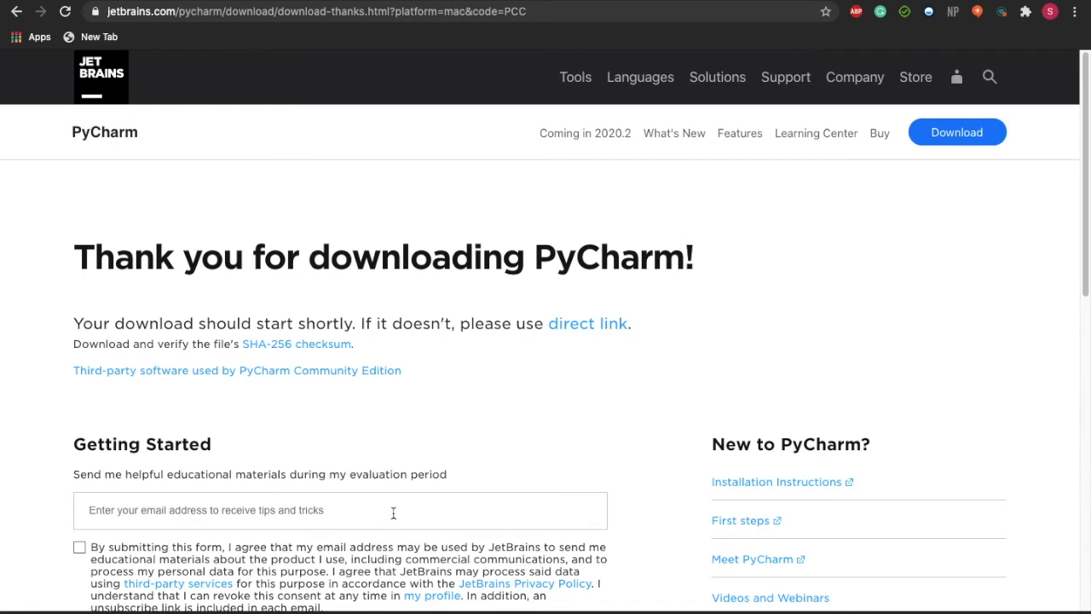
Install PyCharm CE from the mounted disk image into the Applications folder
{"action": "mouse_move", "coordinate": [2, 7]}
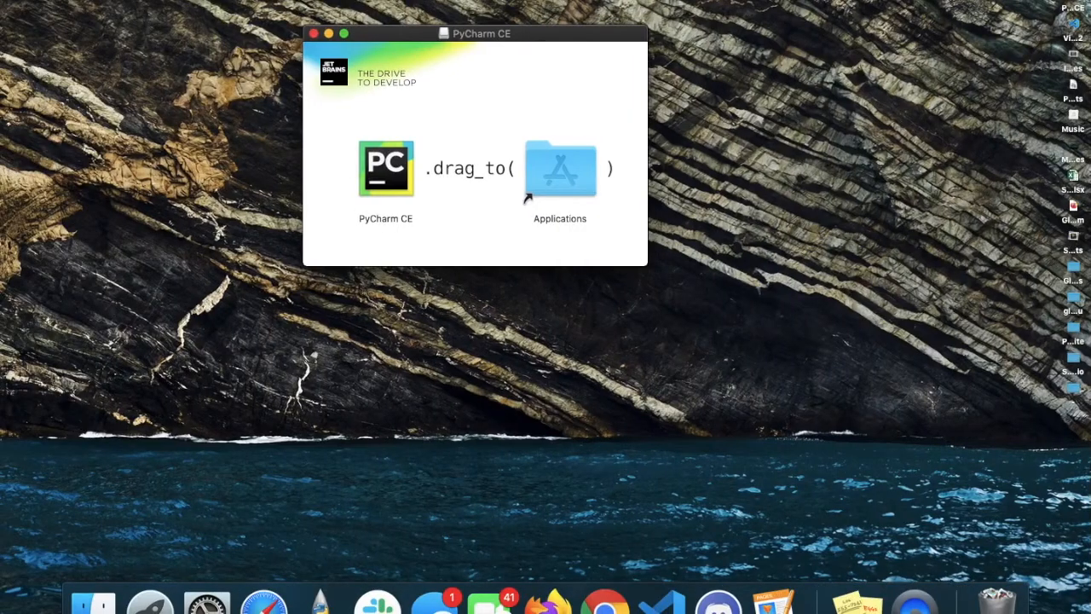
{"action": "left_click_drag", "start_coordinate": [380, 175], "coordinate": [551, 173]}
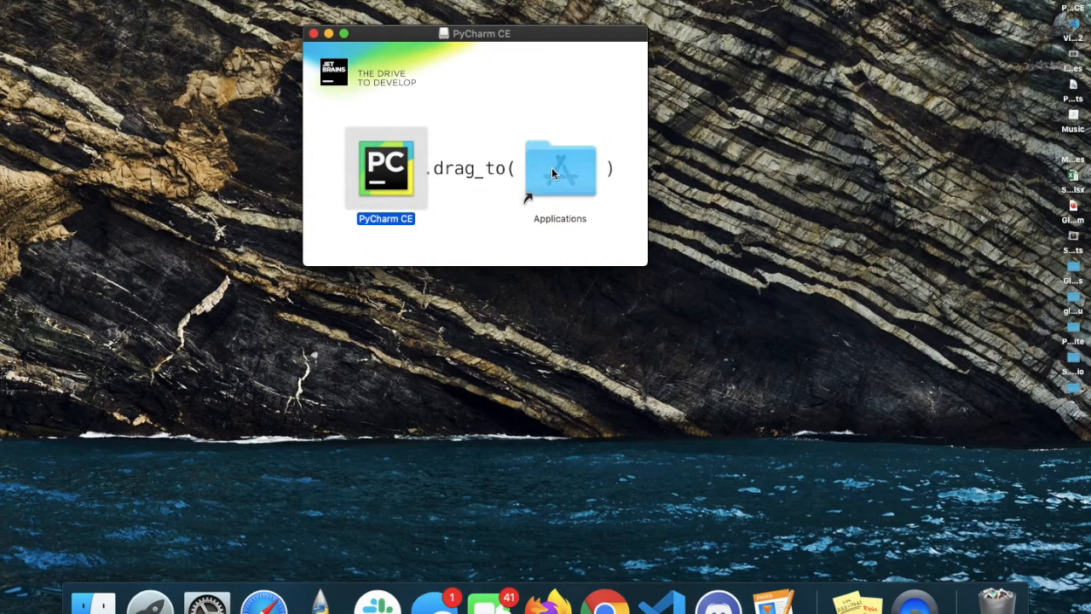
{"action": "key", "text": "super+space"}
{"action": "type", "text": "pycharm"}
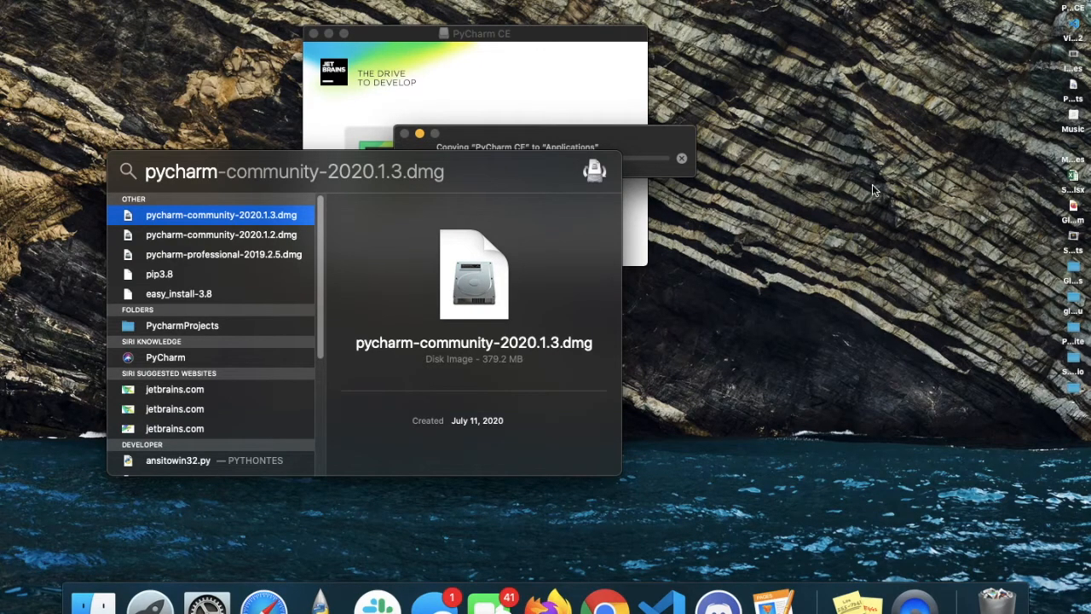
{"action": "key", "text": "Escape"}
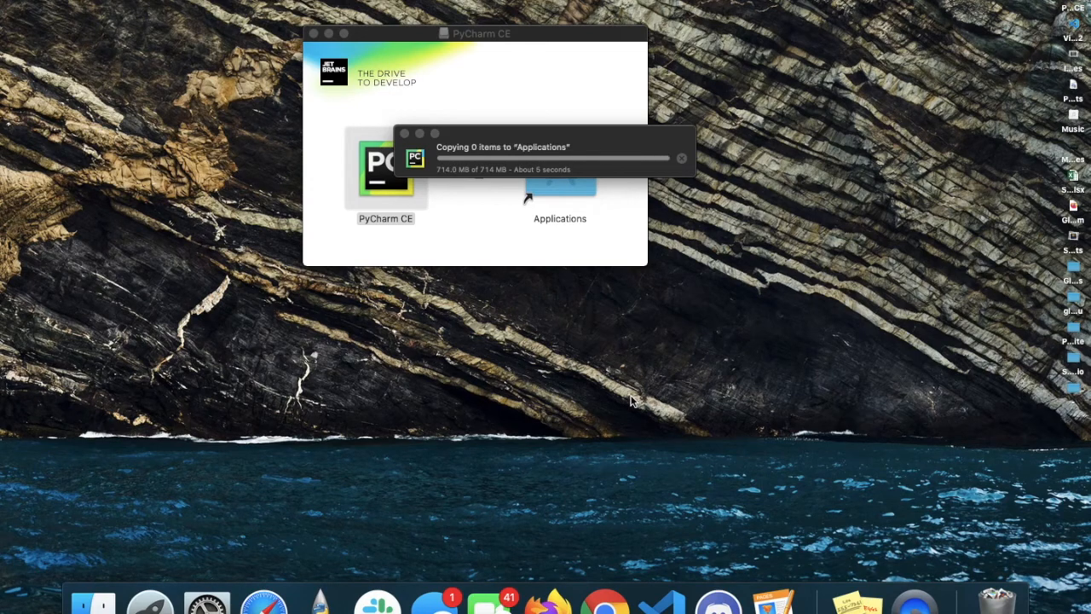
Find and launch PyCharm CE, approve opening the downloaded app and allow its notifications
{"action": "key", "text": "super+space"}
{"action": "type", "text": "pycharm"}
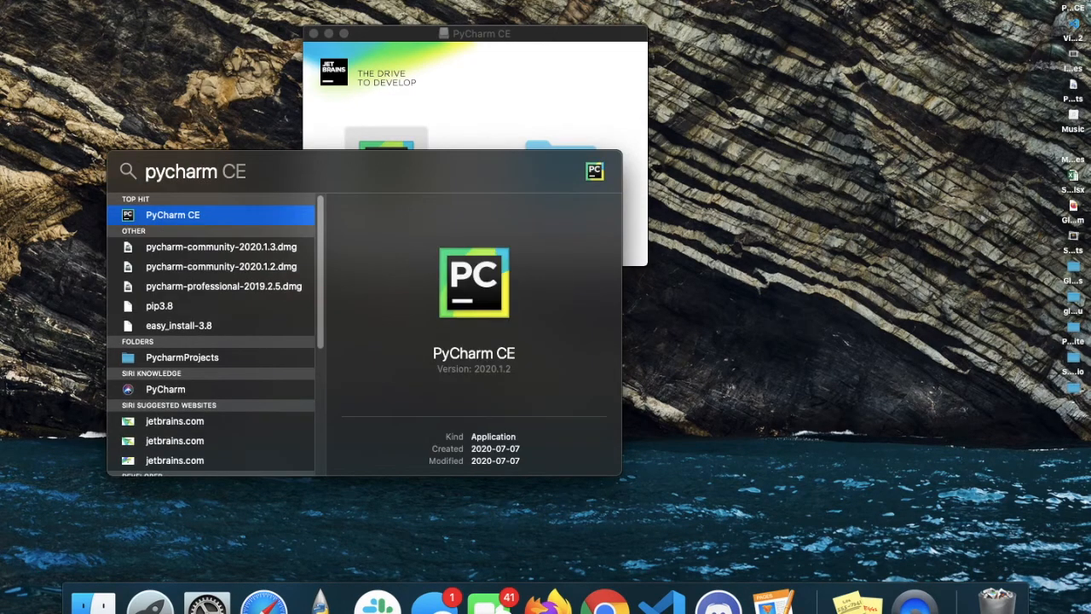
{"action": "key", "text": "Return"}
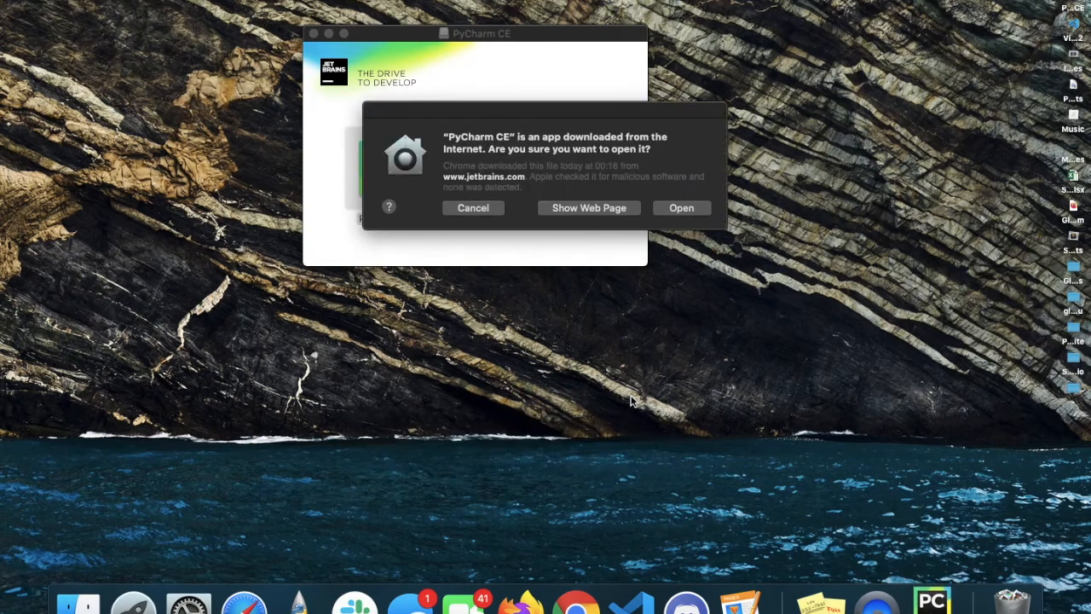
{"action": "left_click", "coordinate": [688, 211]}
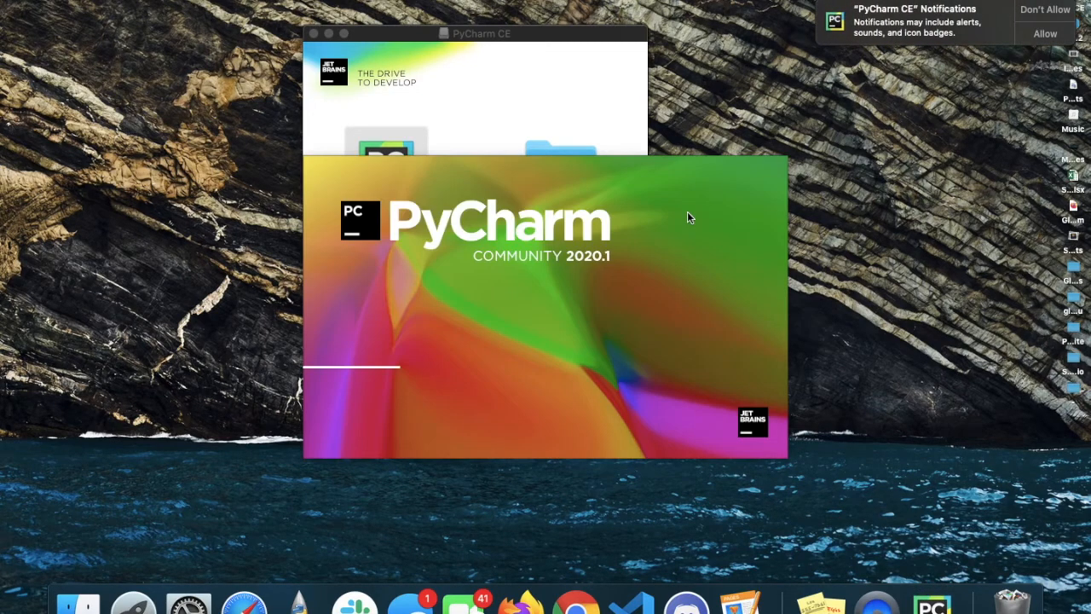
{"action": "left_click", "coordinate": [1026, 40]}
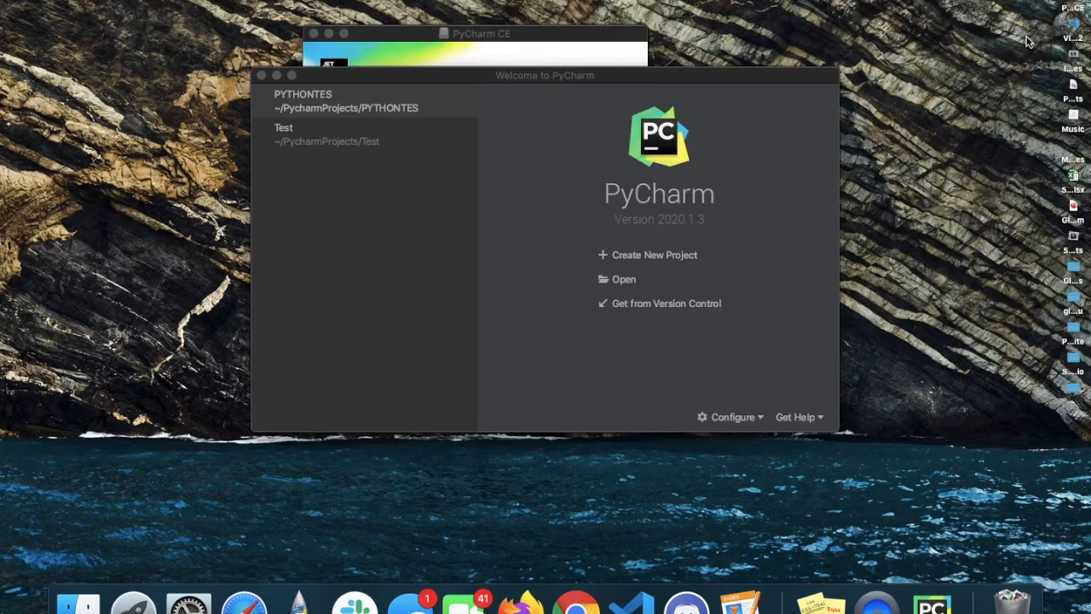
{"action": "left_click", "coordinate": [292, 78]}
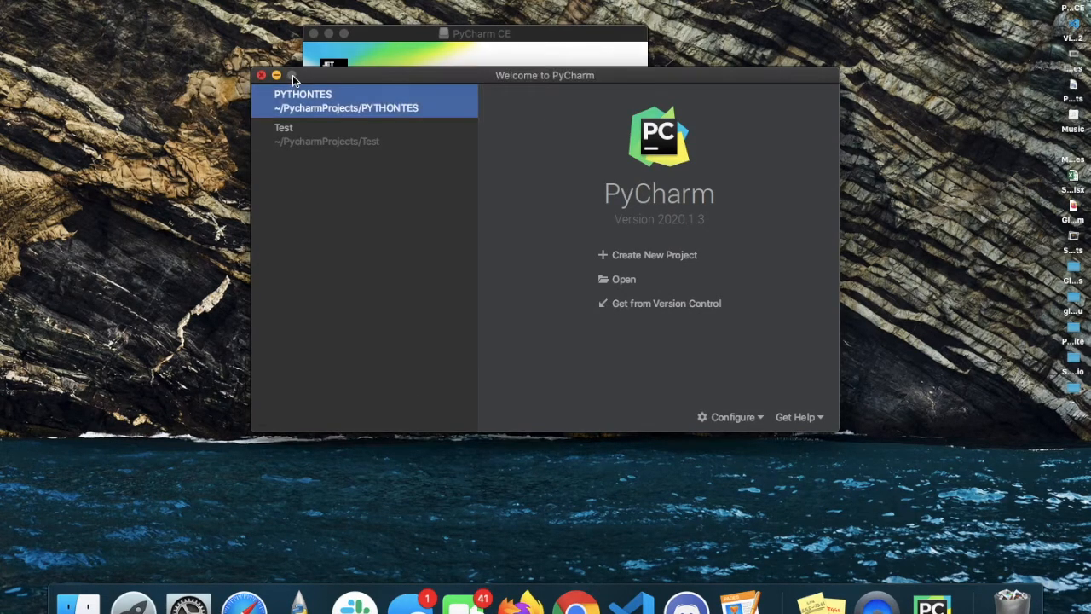
Create a new project named TechApproved in the PycharmProjects folder, keeping the default new Virtualenv environment
{"action": "left_click", "coordinate": [626, 257]}
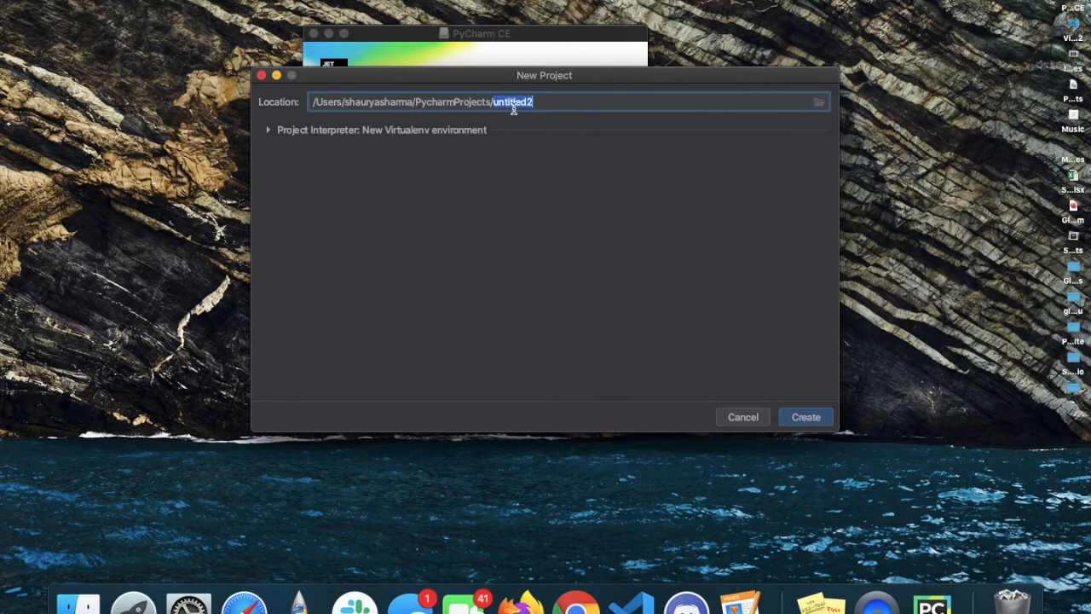
{"action": "type", "text": "Te"}
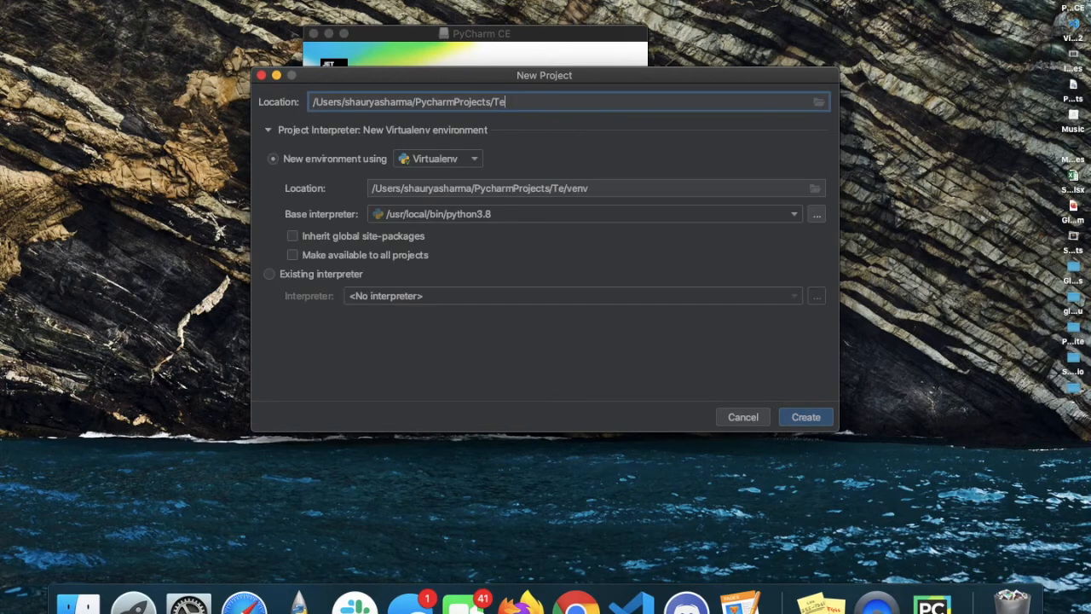
{"action": "type", "text": "chApproved"}
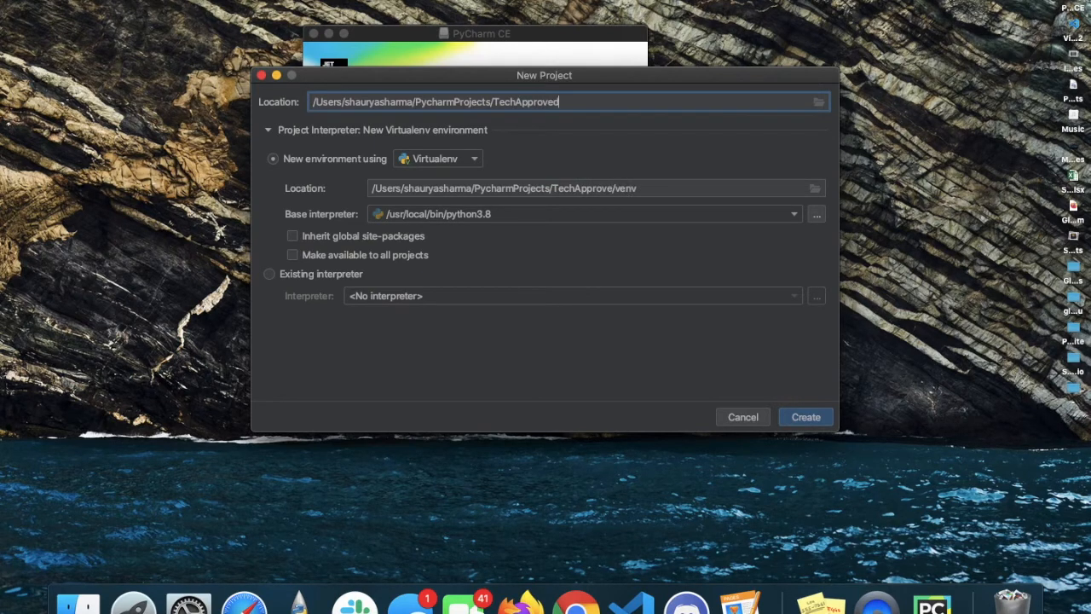
{"action": "left_click", "coordinate": [805, 418]}
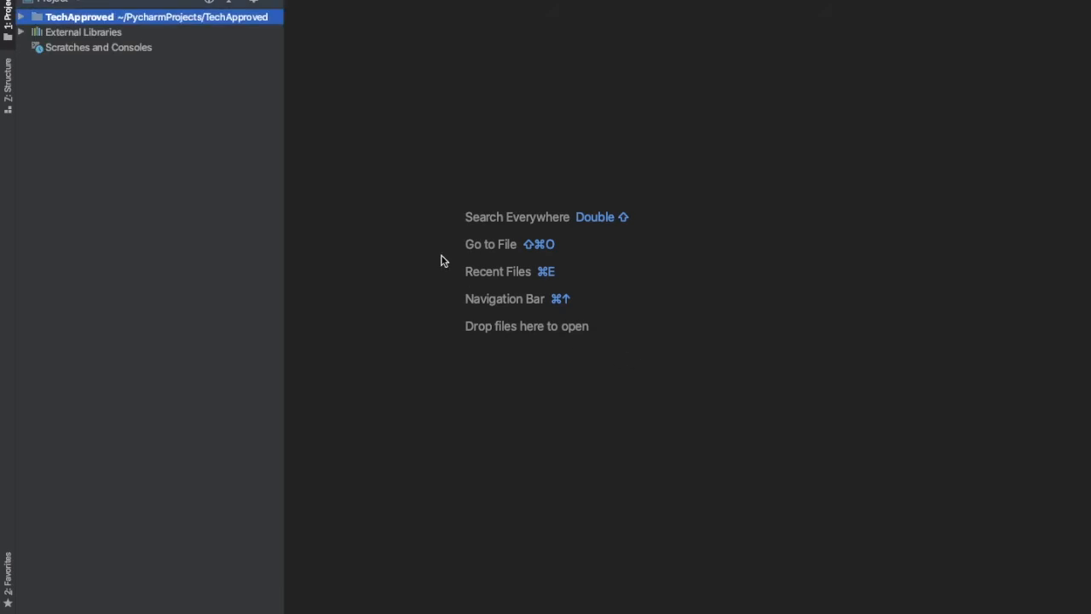
Add a new Python file named YoutubeVideo to the TechApproved project
{"action": "right_click", "coordinate": [175, 24]}
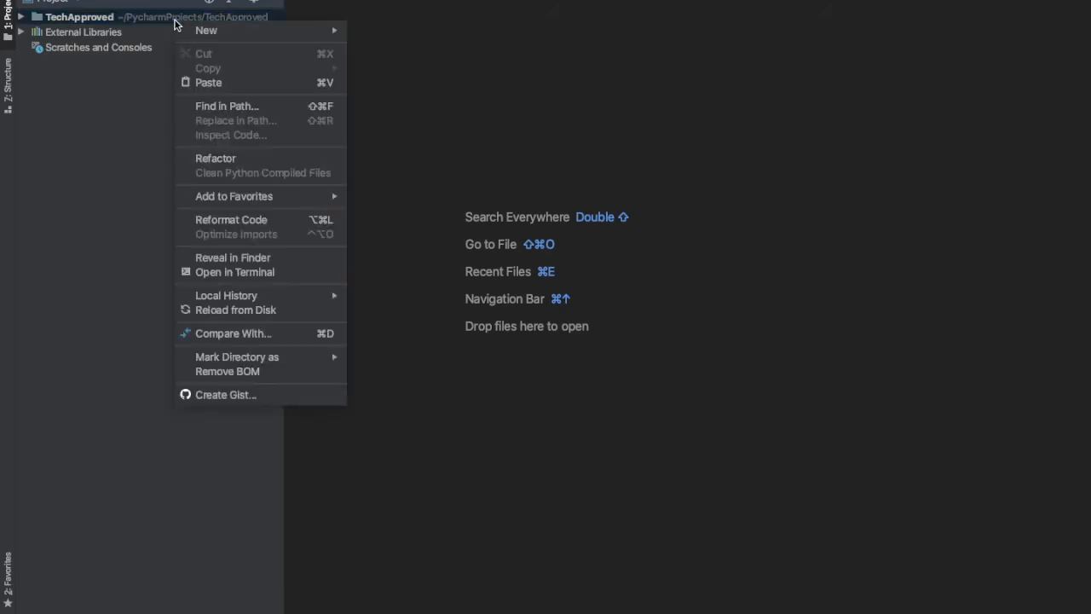
{"action": "mouse_move", "coordinate": [195, 34]}
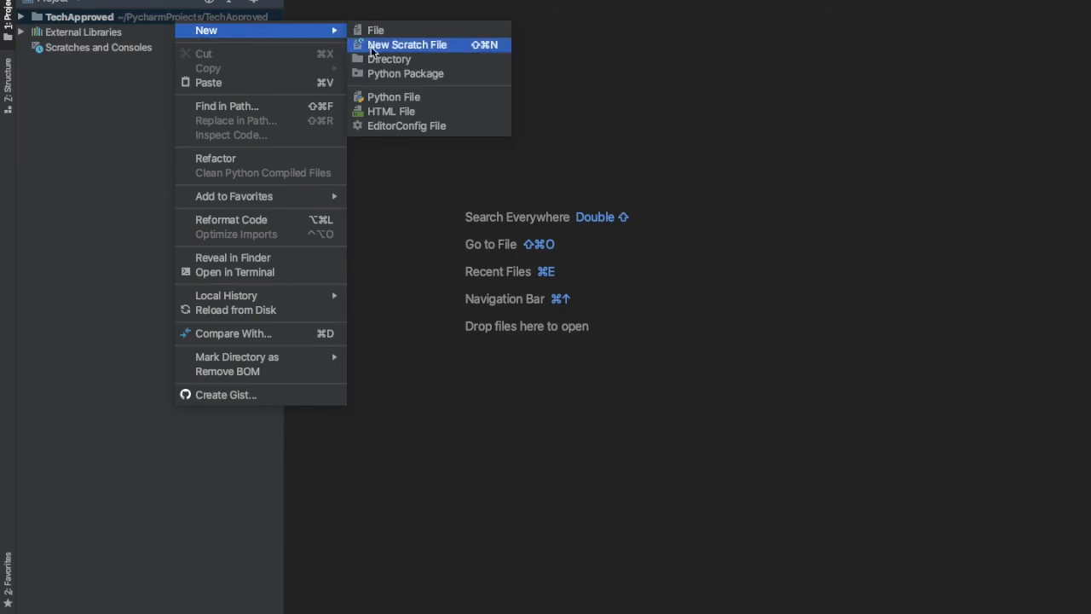
{"action": "left_click", "coordinate": [394, 97]}
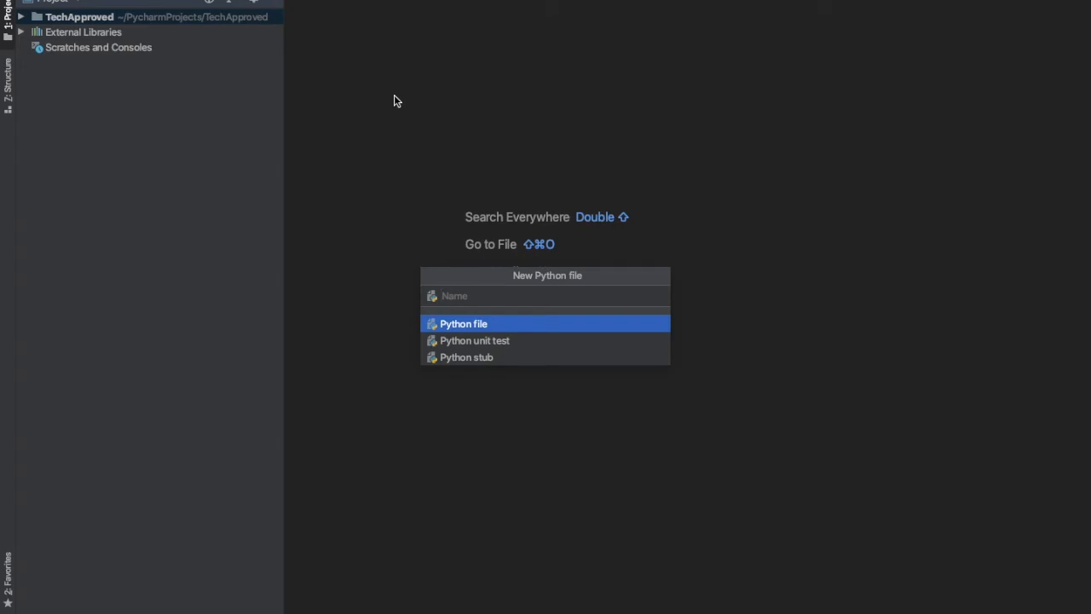
{"action": "type", "text": "YoutubeVideo"}
{"action": "key", "text": "Return"}
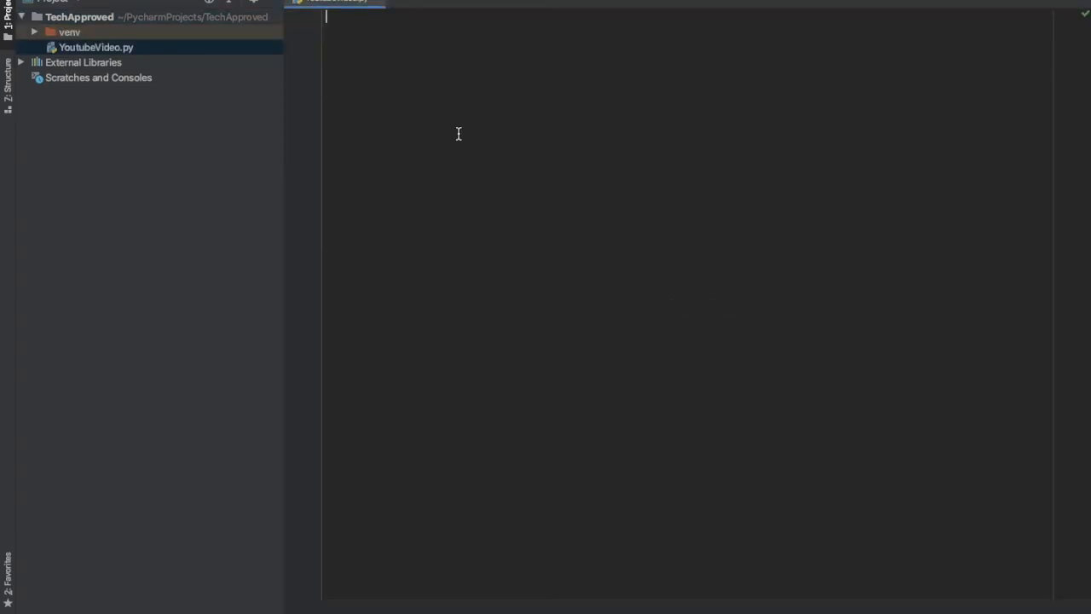
Write the line print ("Subscribe to Tech Approved") in YoutubeVideo.py
{"action": "type", "text": "print"}
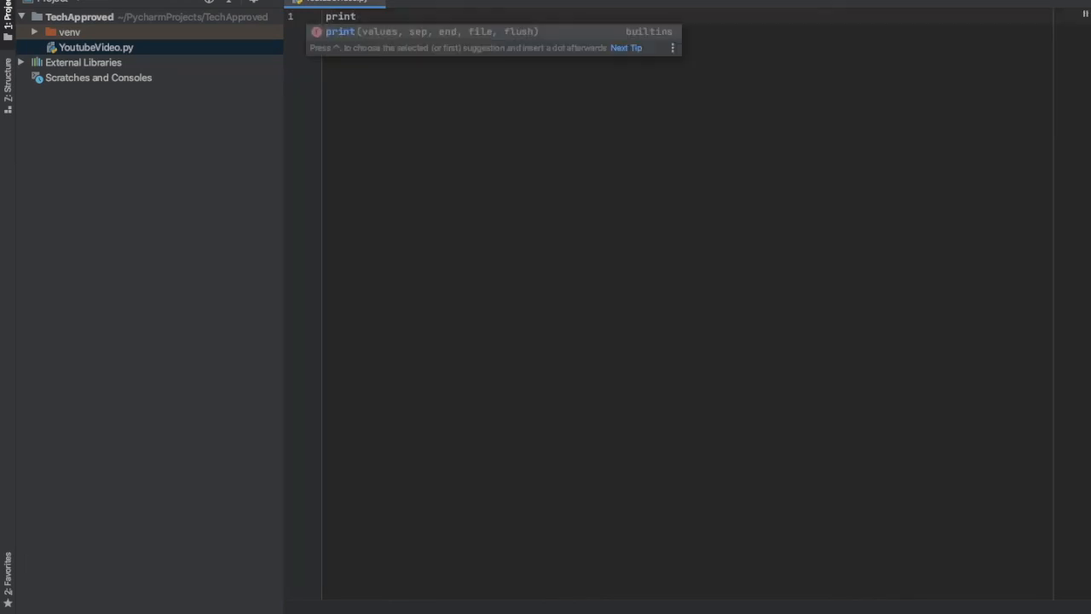
{"action": "key", "text": "Escape"}
{"action": "type", "text": "(\""}
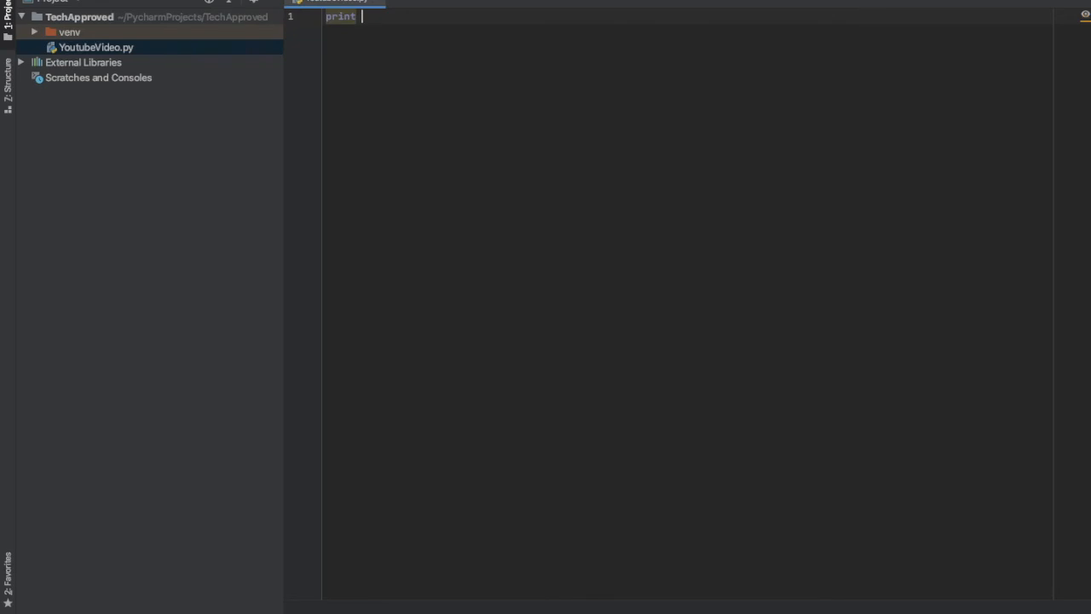
{"action": "type", "text": "Subscri"}
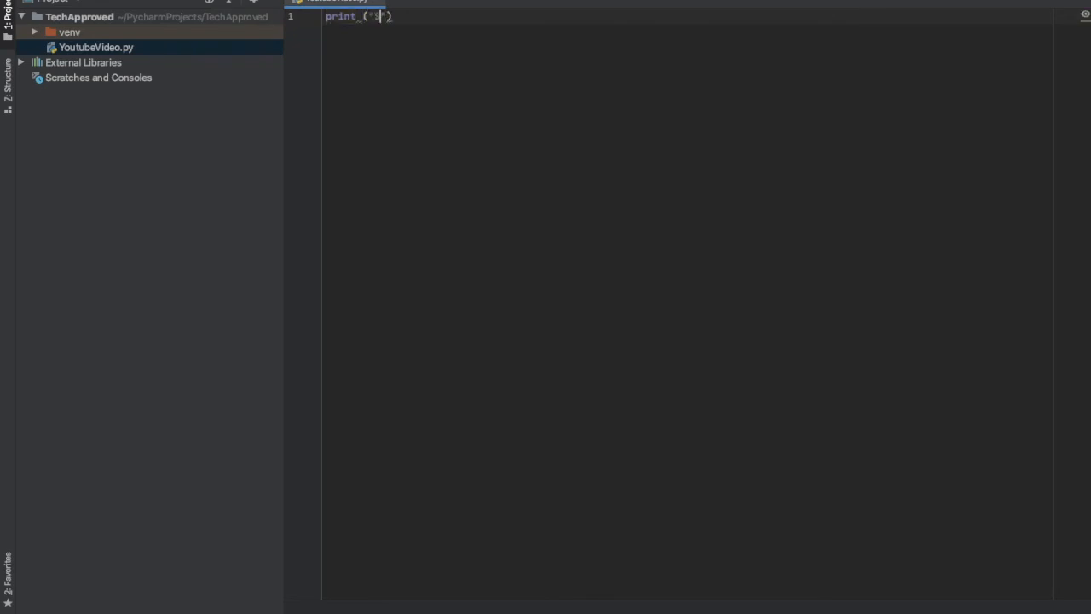
{"action": "type", "text": "be to Tech Approved"}
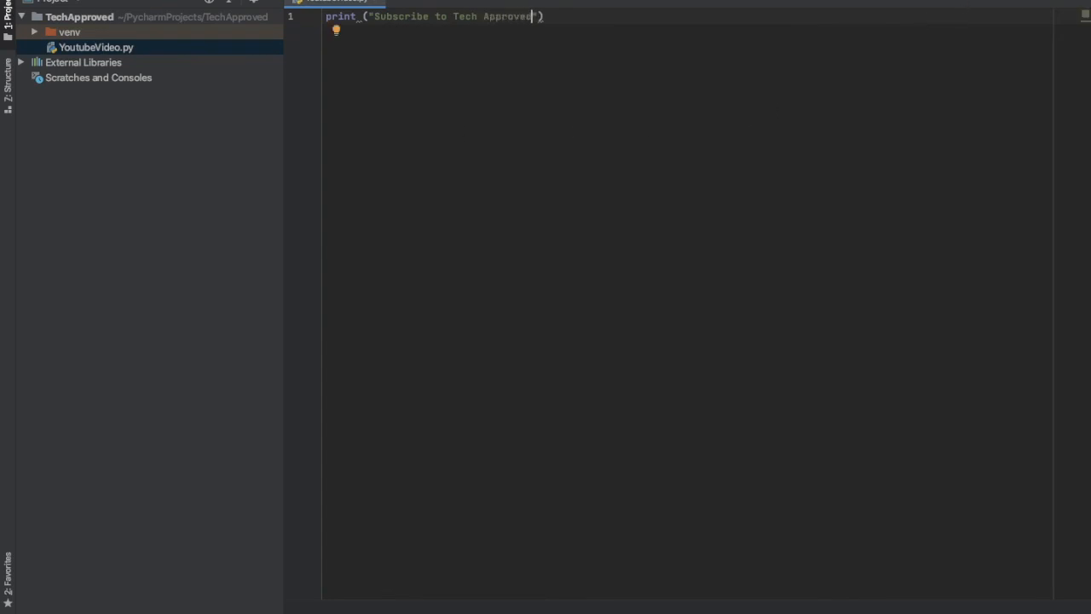
Run the YoutubeVideo script from the editor
{"action": "left_click", "coordinate": [811, 107]}
{"action": "right_click", "coordinate": [440, 210]}
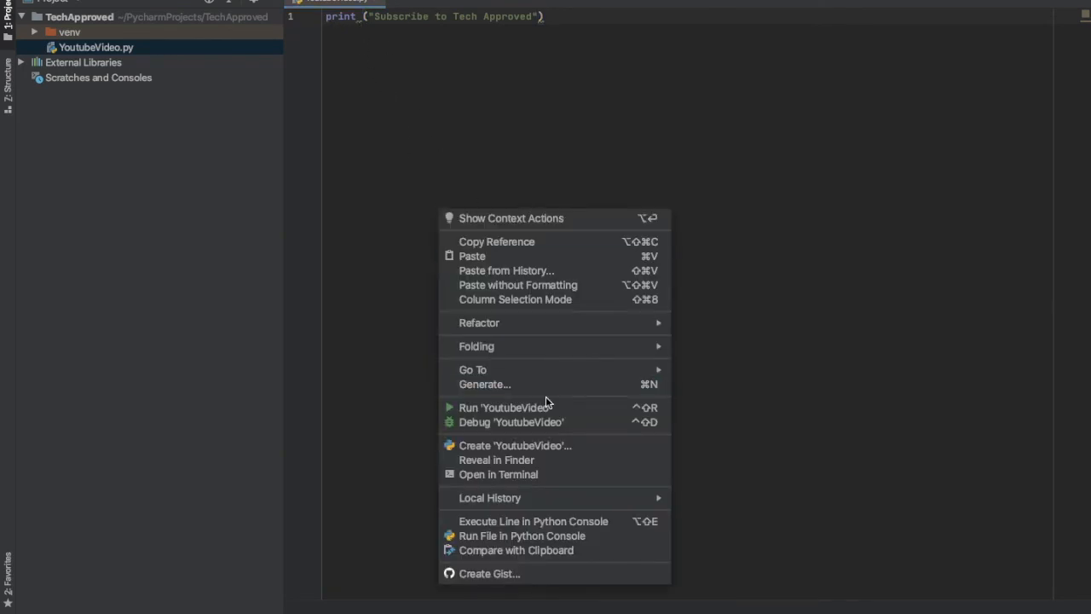
{"action": "left_click", "coordinate": [546, 406]}
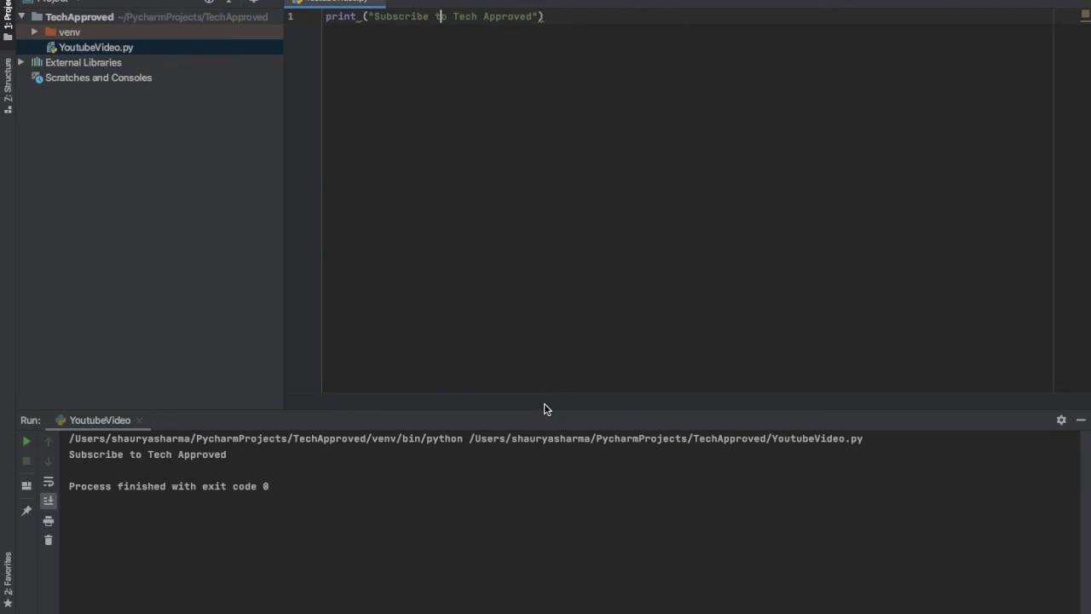